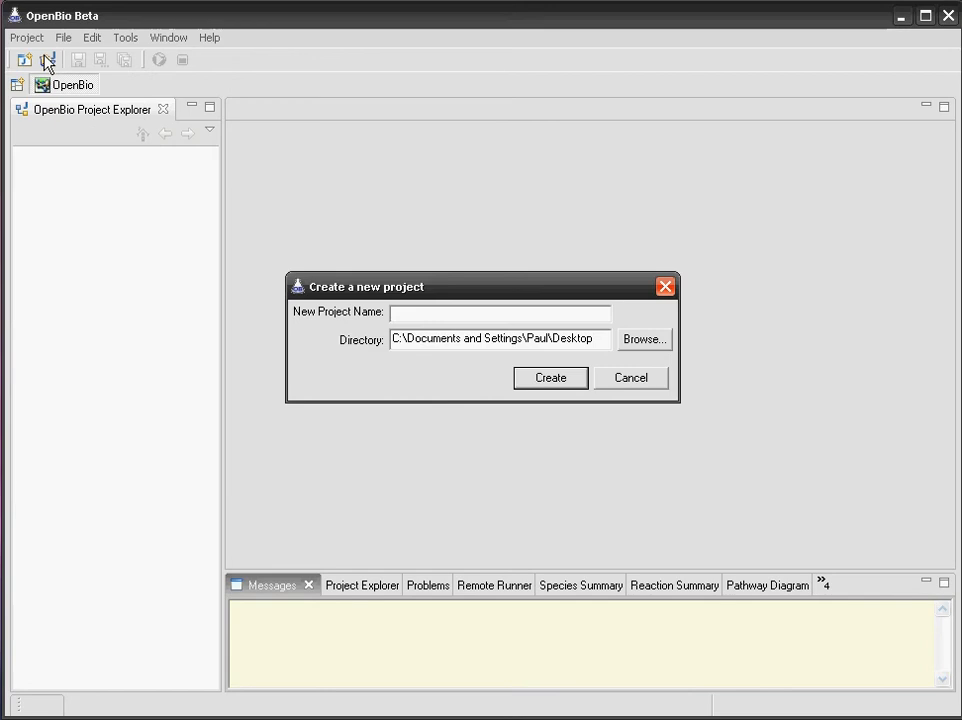
- Create a project named demo3 and import the CircadianRhythmClock SBML file into it as an OpenBio model with unit conversion
type("demo3")
key("Return")
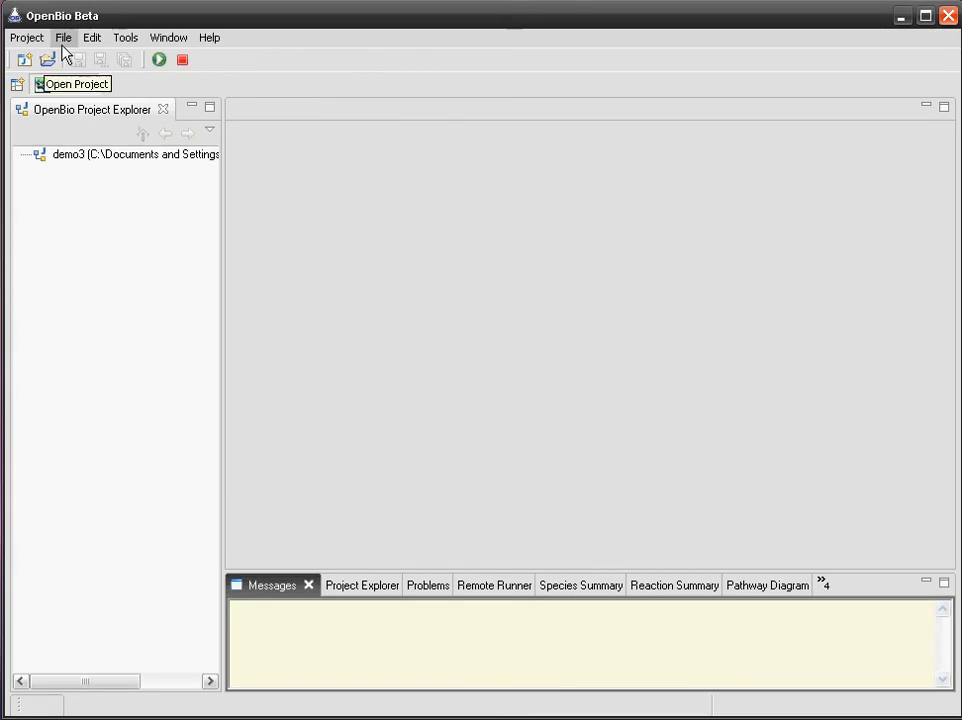
left_click(64, 40)
mouse_move(180, 77)
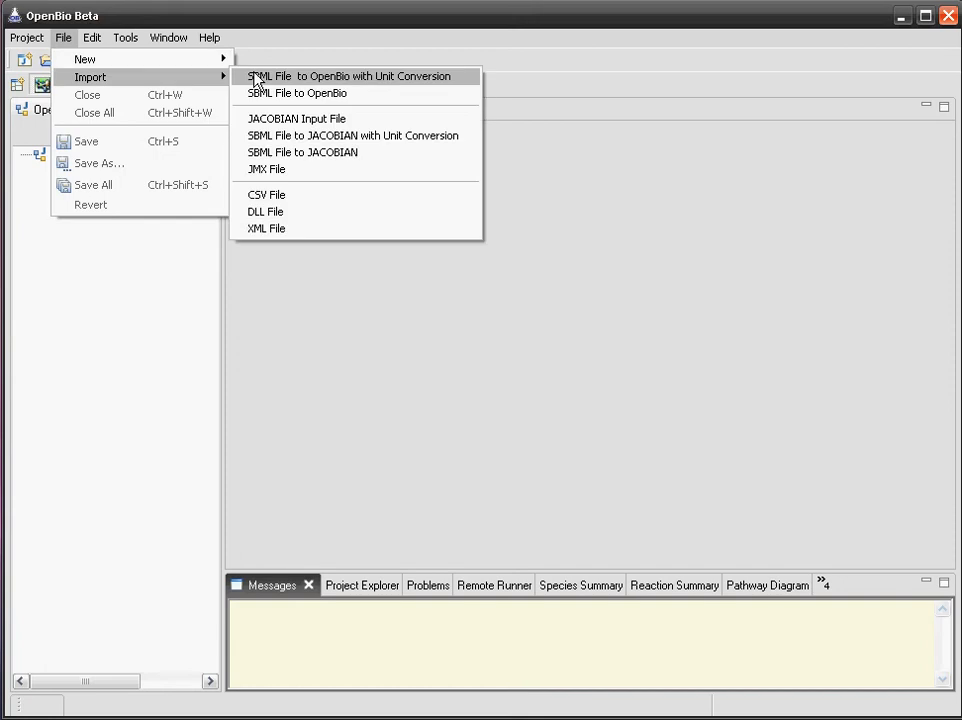
left_click(310, 78)
left_click(304, 393)
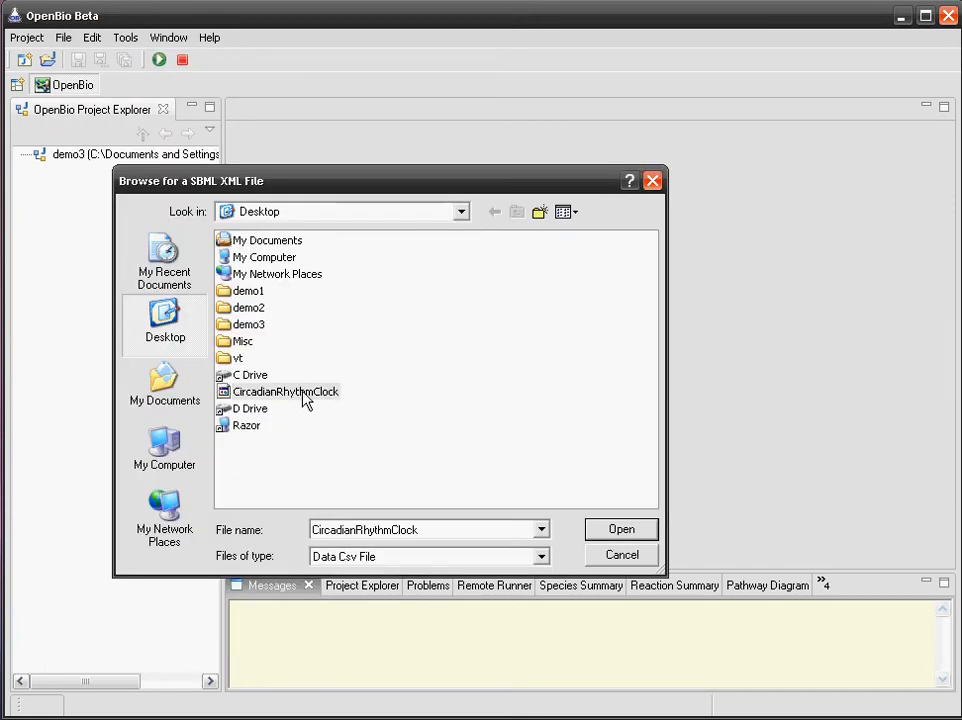
left_click(645, 537)
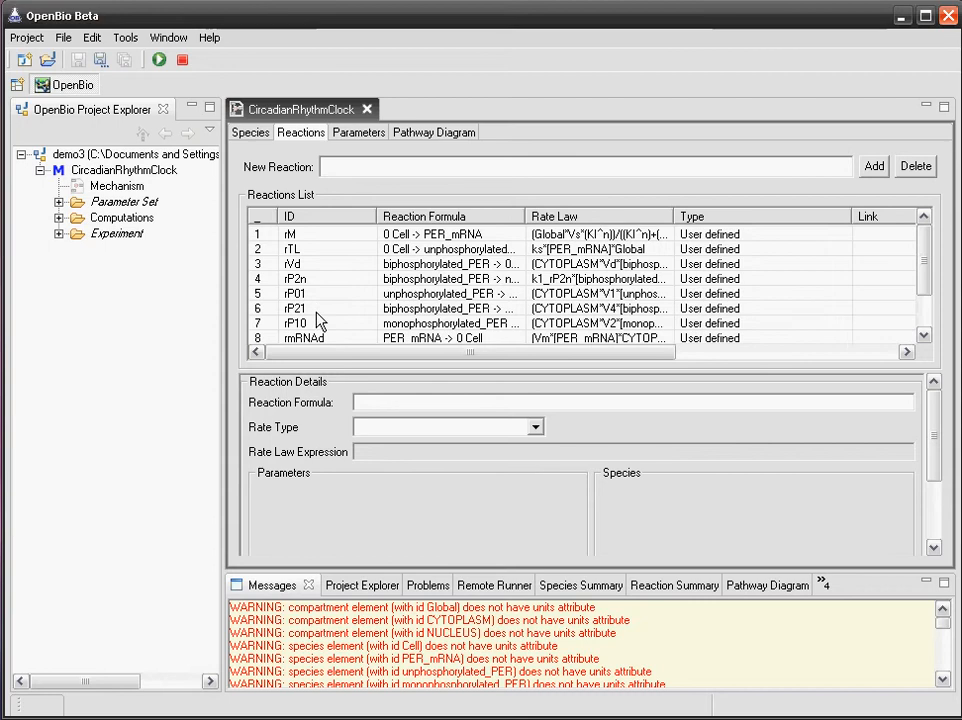
- Review the imported model's parameters, species, reactions and pathway diagram
left_click(345, 137)
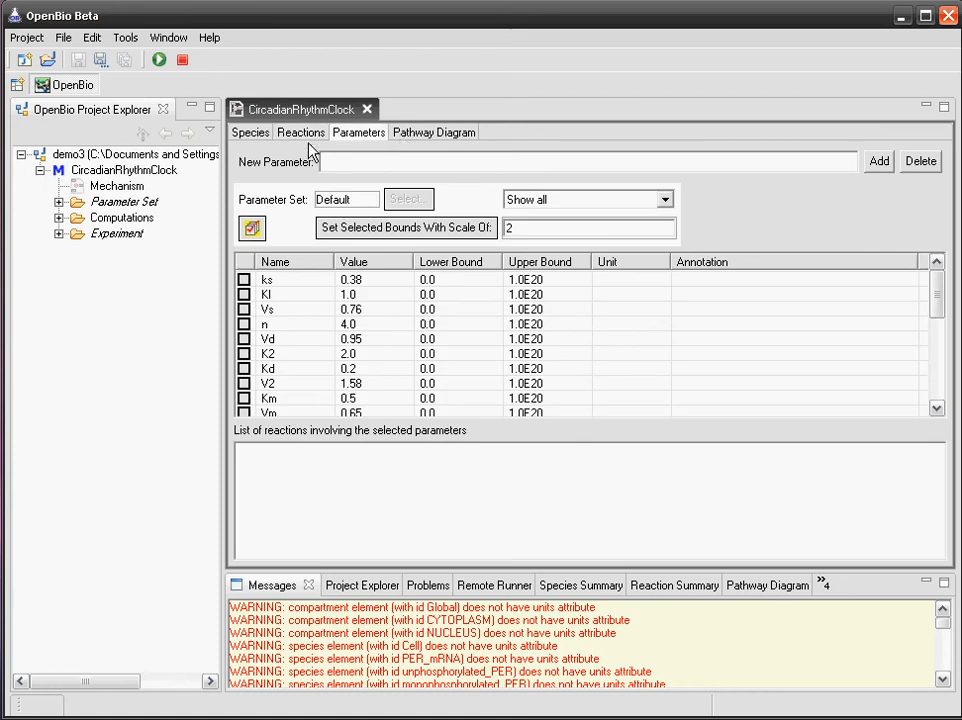
left_click(251, 132)
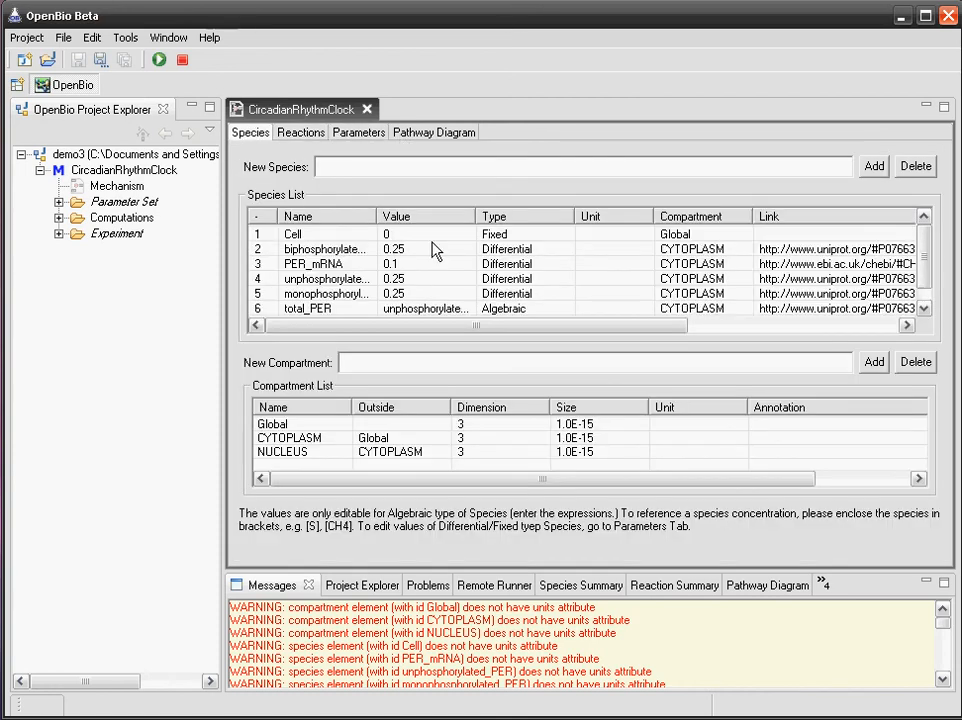
left_click(298, 139)
left_click(372, 136)
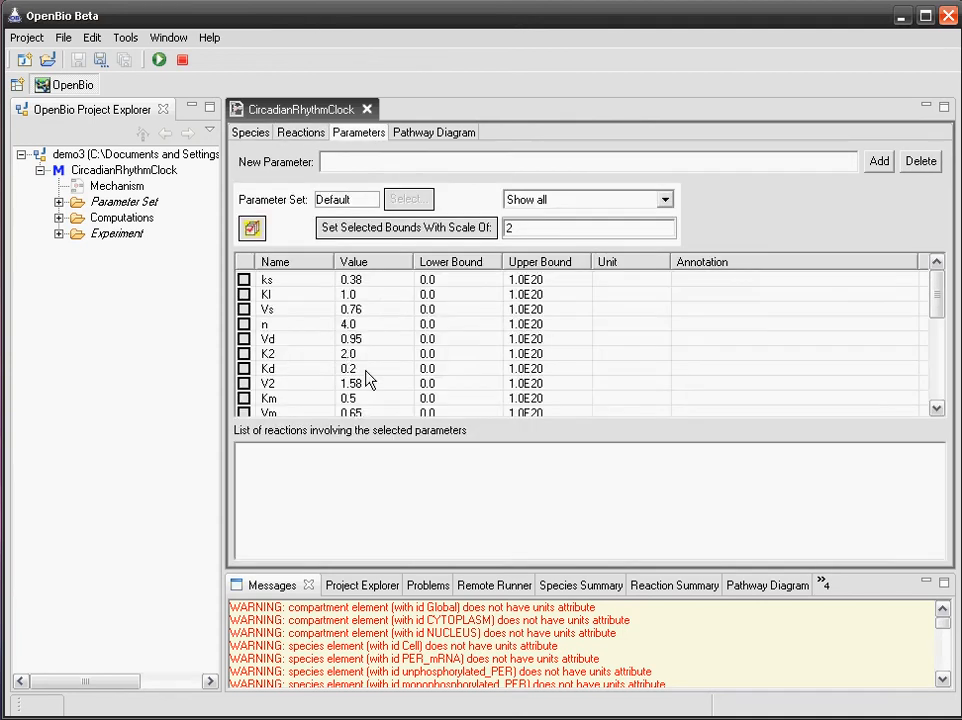
left_click(460, 134)
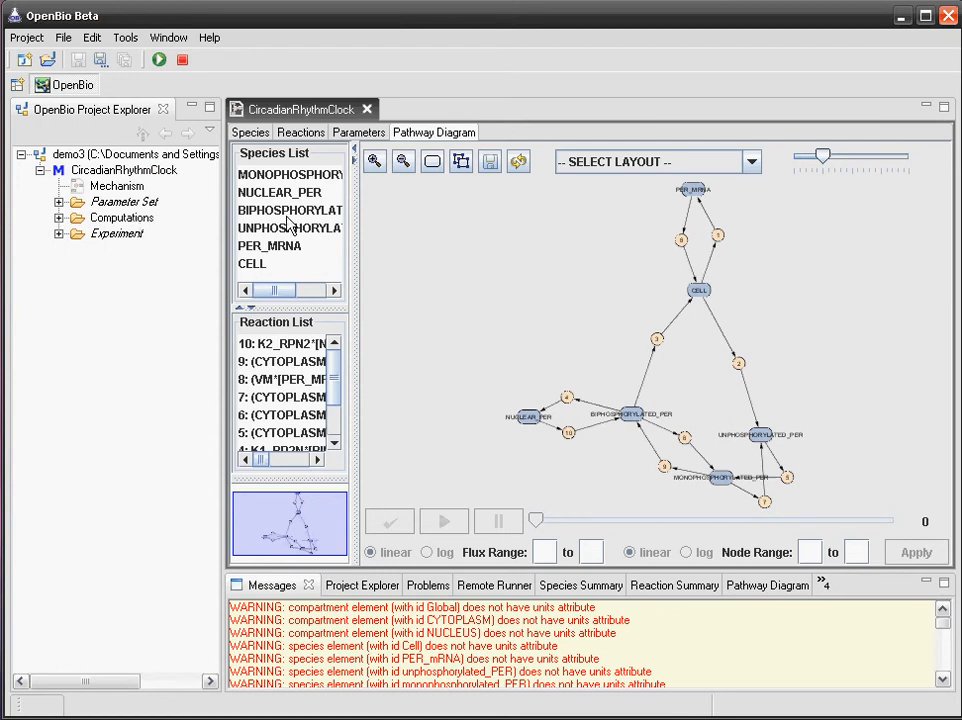
- Look over the model's Mechanism, Parameter Set, Computations and Experiment entries in the project tree
left_click(123, 189)
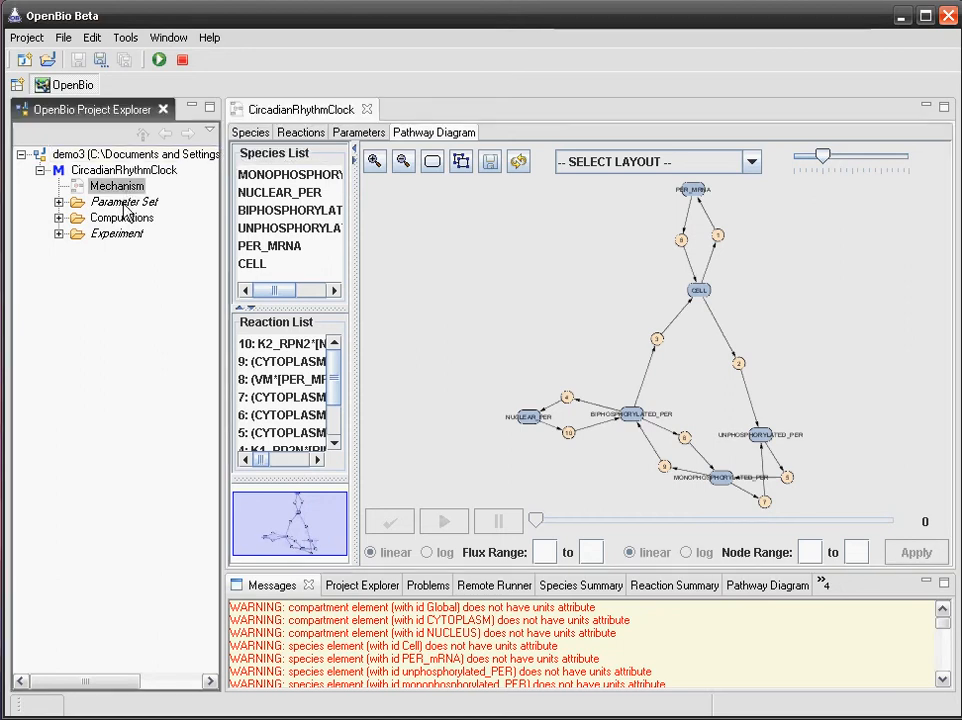
left_click(124, 202)
left_click(126, 219)
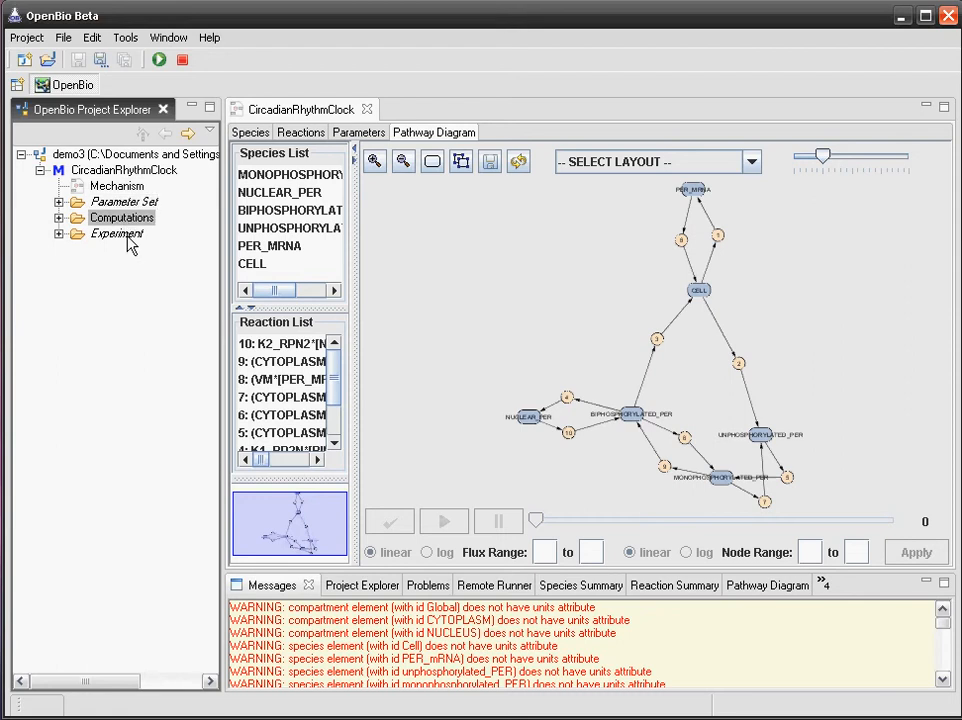
left_click(131, 236)
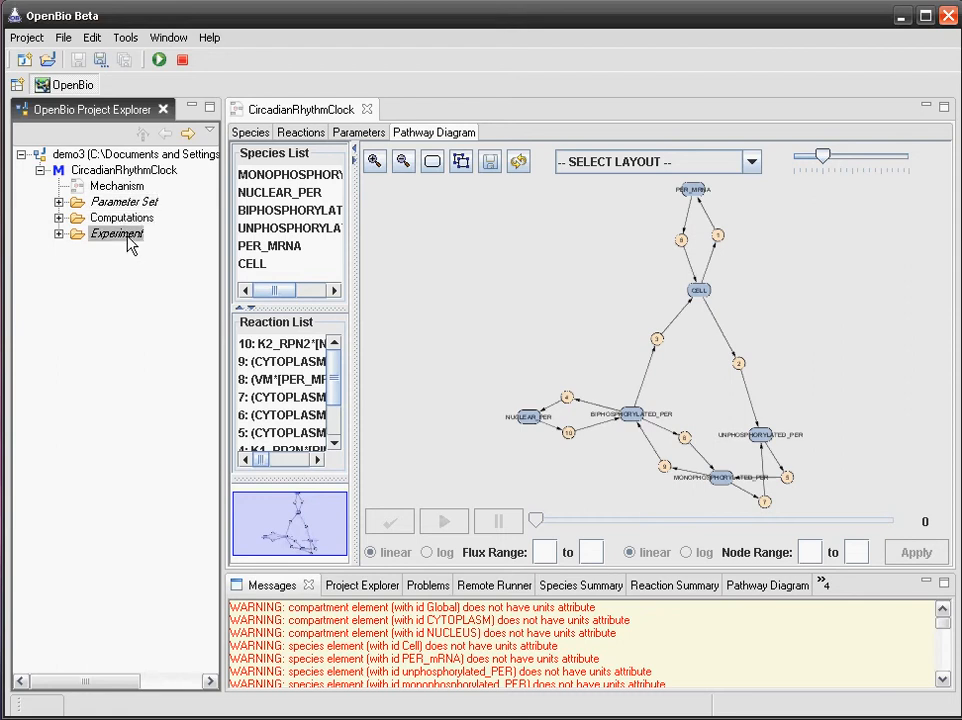
- Expand the model's computations to look over the available types, and open the defaultSim simulation for editing
left_click(59, 218)
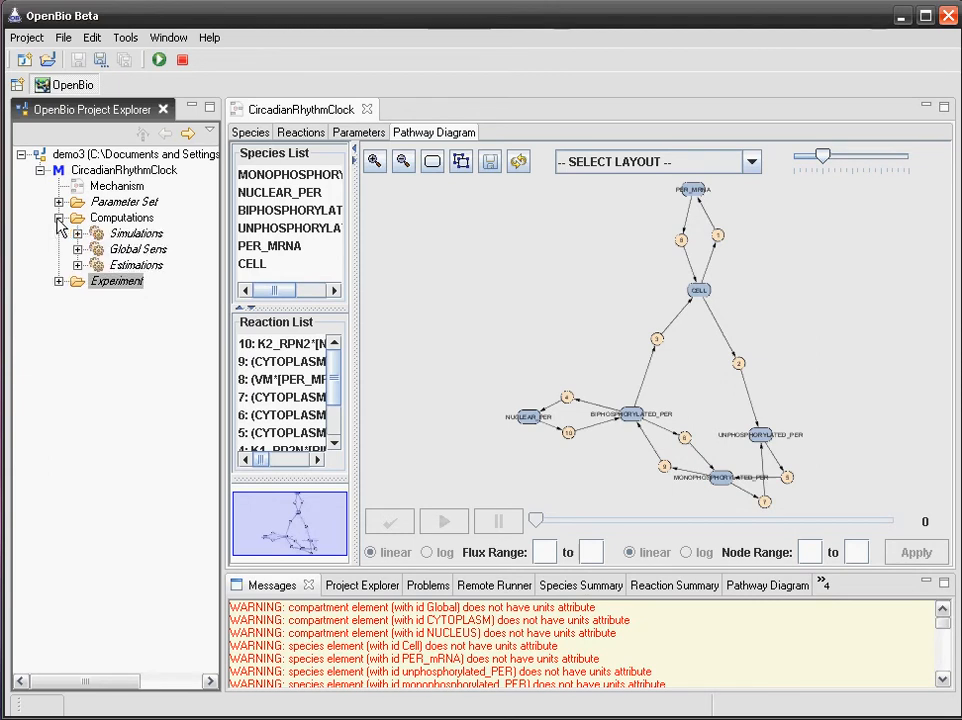
left_click(158, 235)
left_click(165, 249)
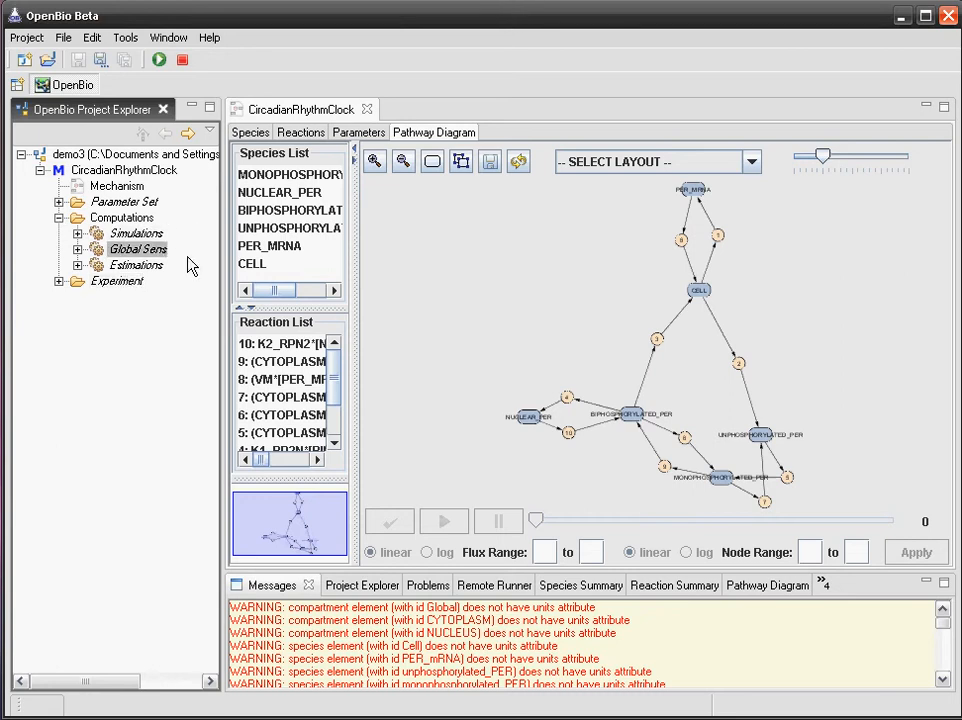
left_click(150, 265)
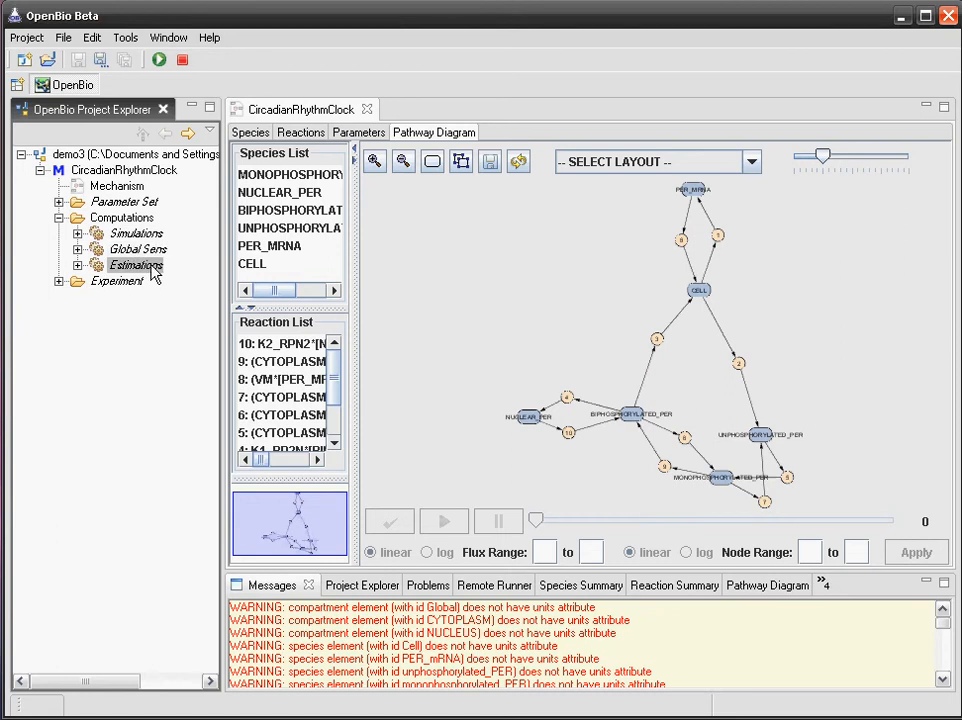
left_click(77, 234)
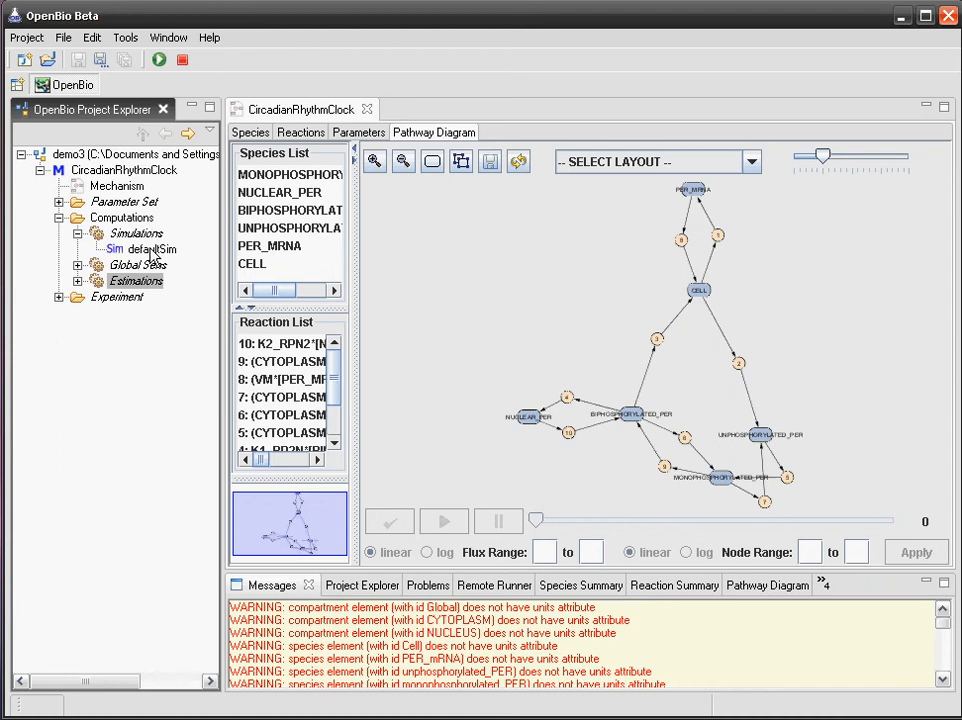
double_click(152, 250)
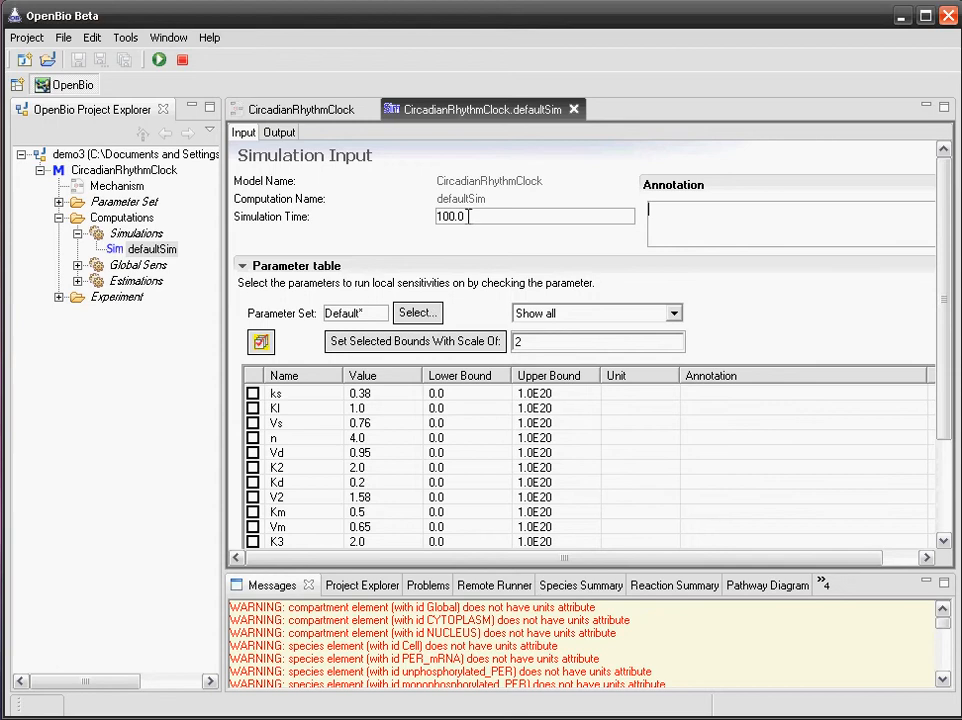
- Assign the default option set to the defaultSim simulation and save it
left_click_drag(468, 216, 372, 226)
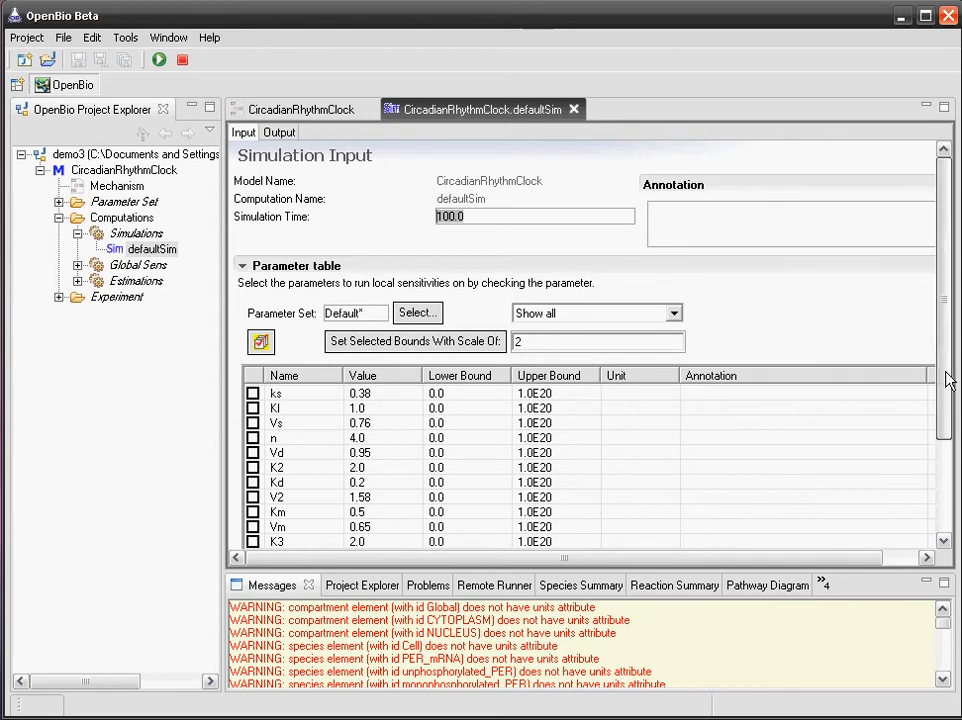
scroll(390, 556, "down", 3)
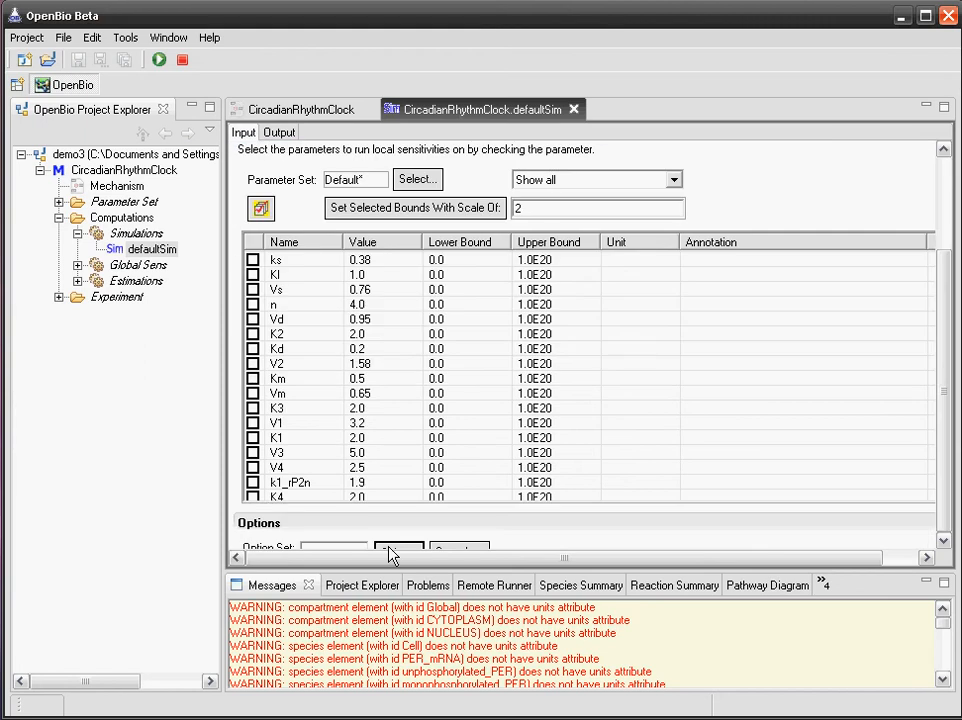
double_click(370, 219)
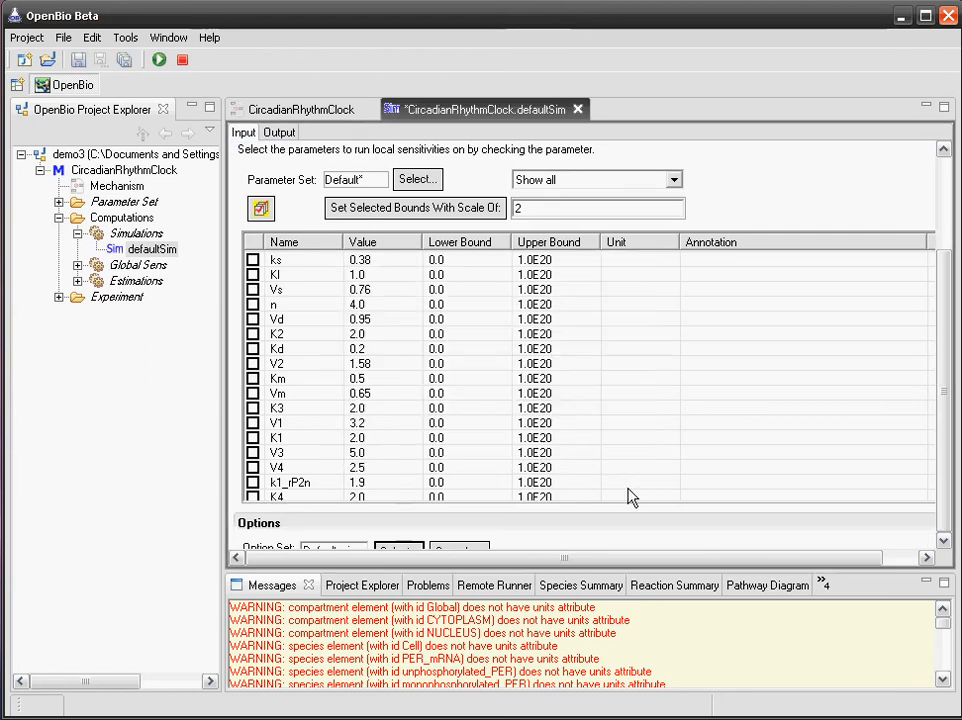
key("ctrl+s")
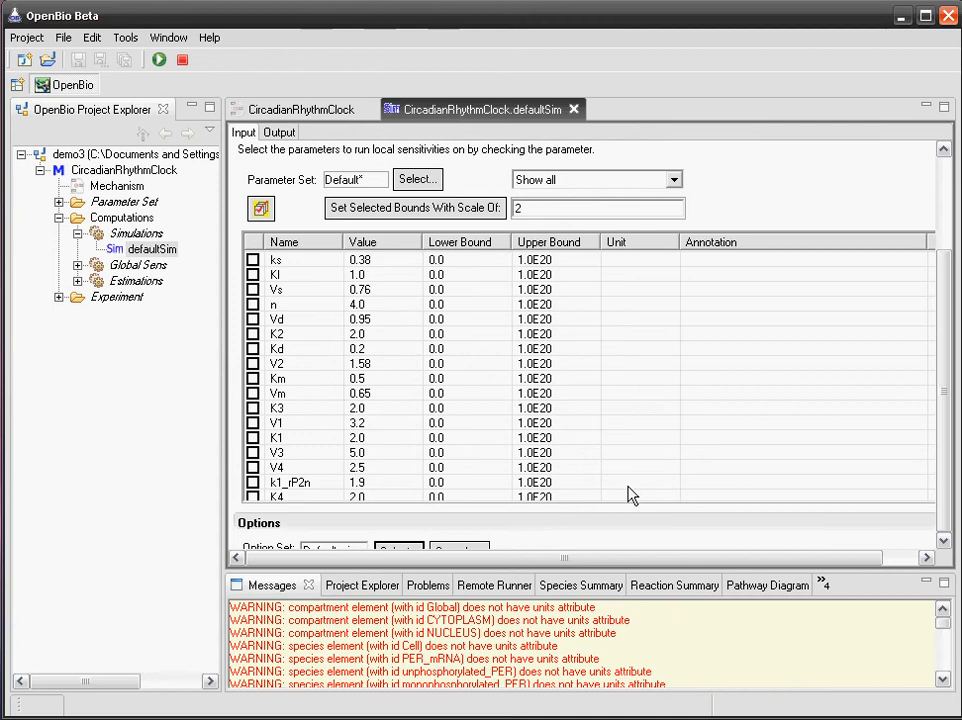
- Check the simulation time, execute defaultSim and examine the CPU times in the message log
left_click_drag(938, 300, 945, 177)
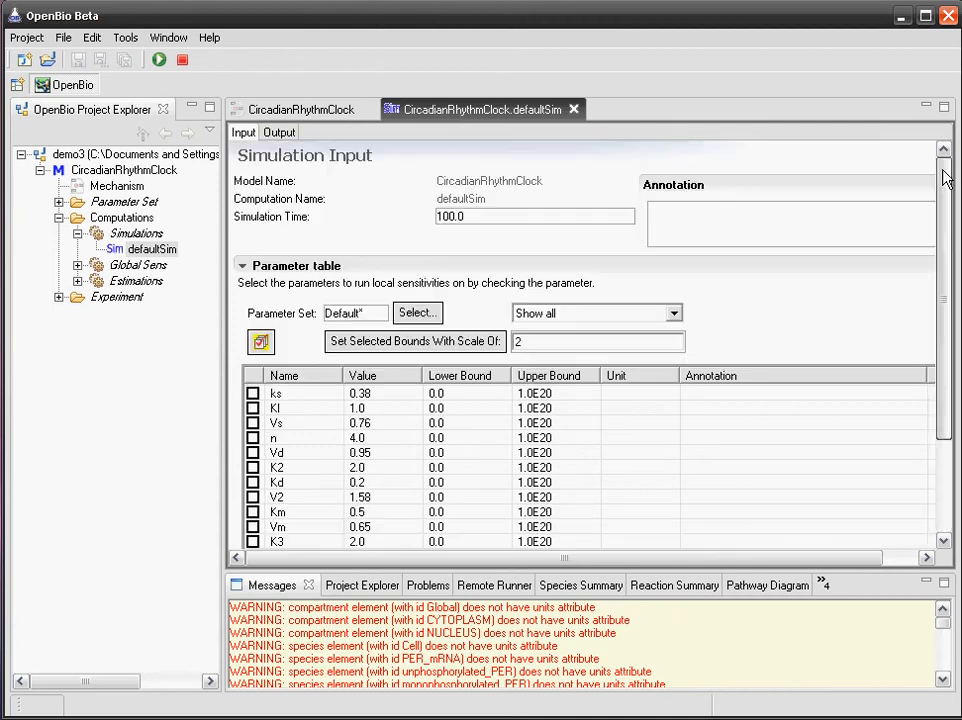
double_click(465, 215)
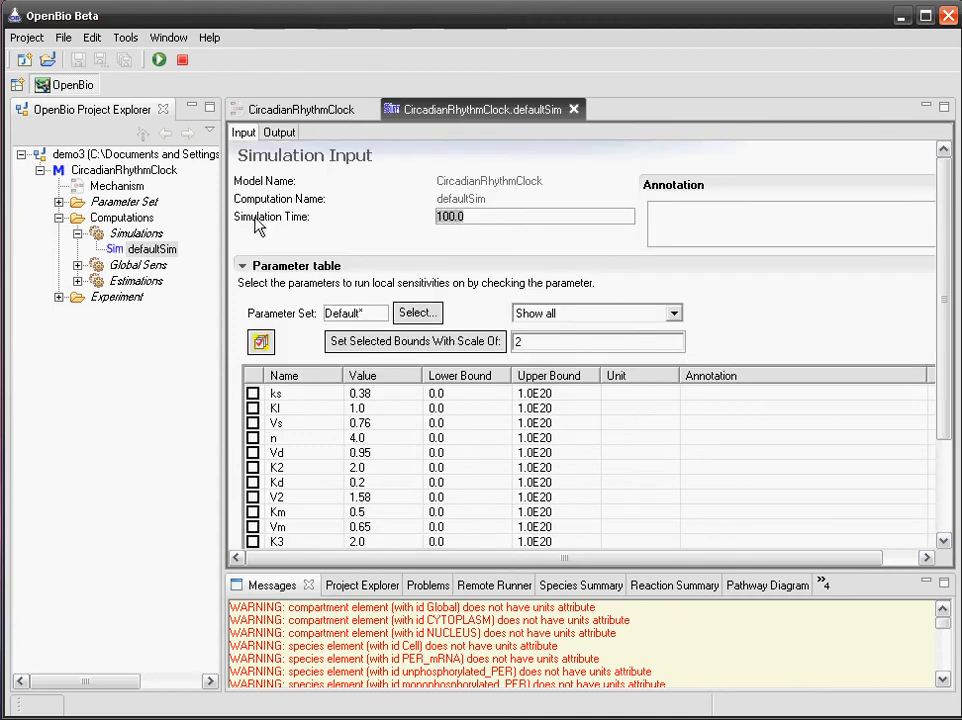
right_click(162, 254)
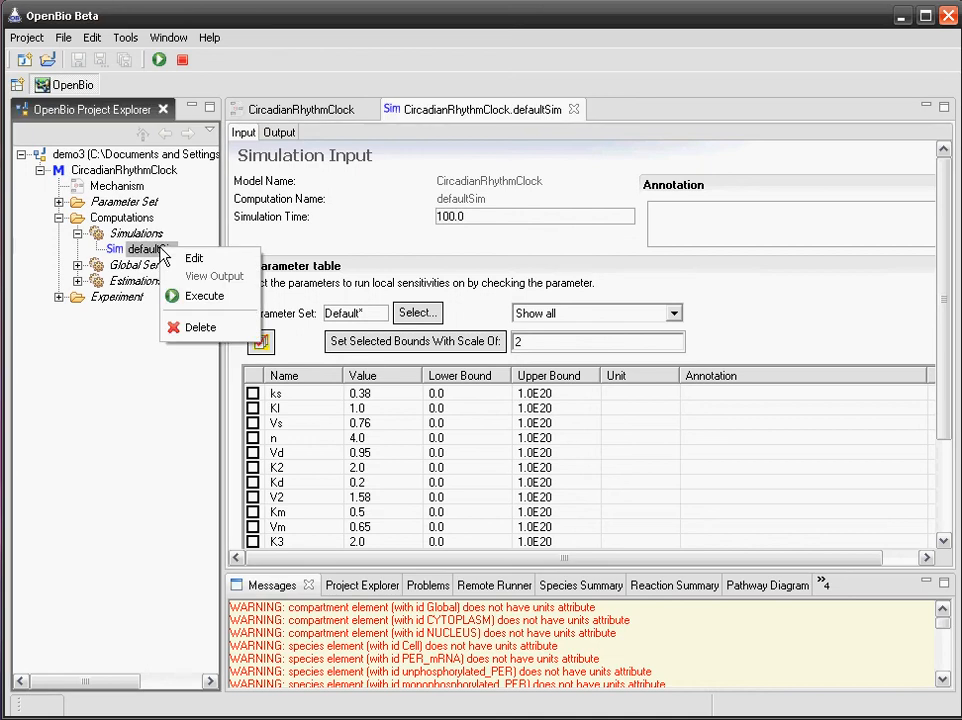
left_click(177, 297)
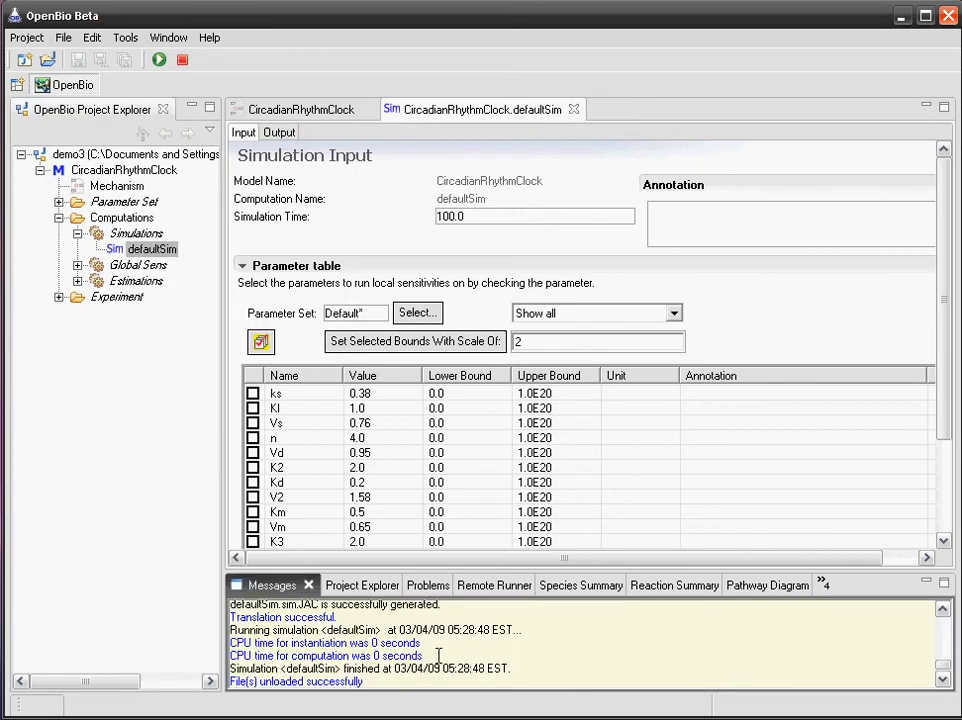
left_click_drag(438, 655, 229, 642)
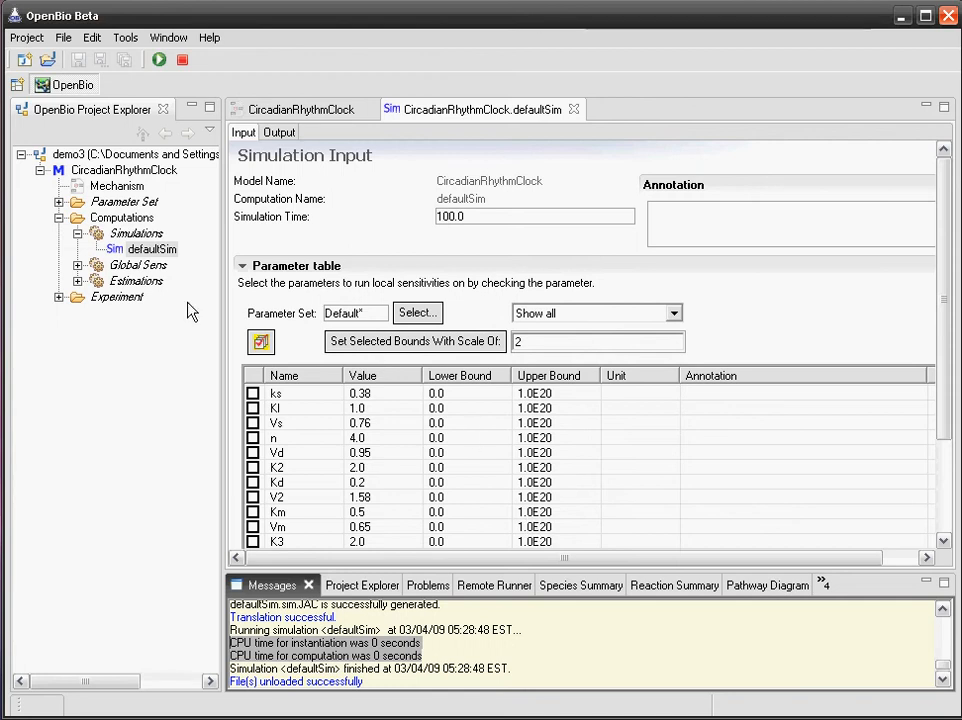
- Open the output of defaultSim and collapse the species and reaction lists beside the pathway diagram
left_click(170, 254)
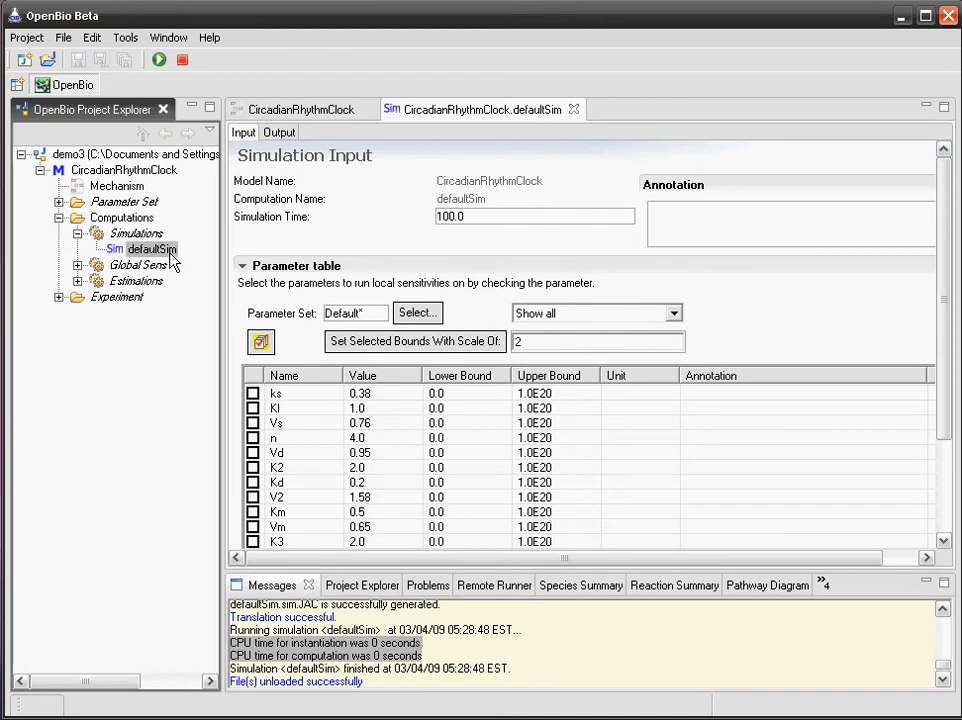
right_click(172, 261)
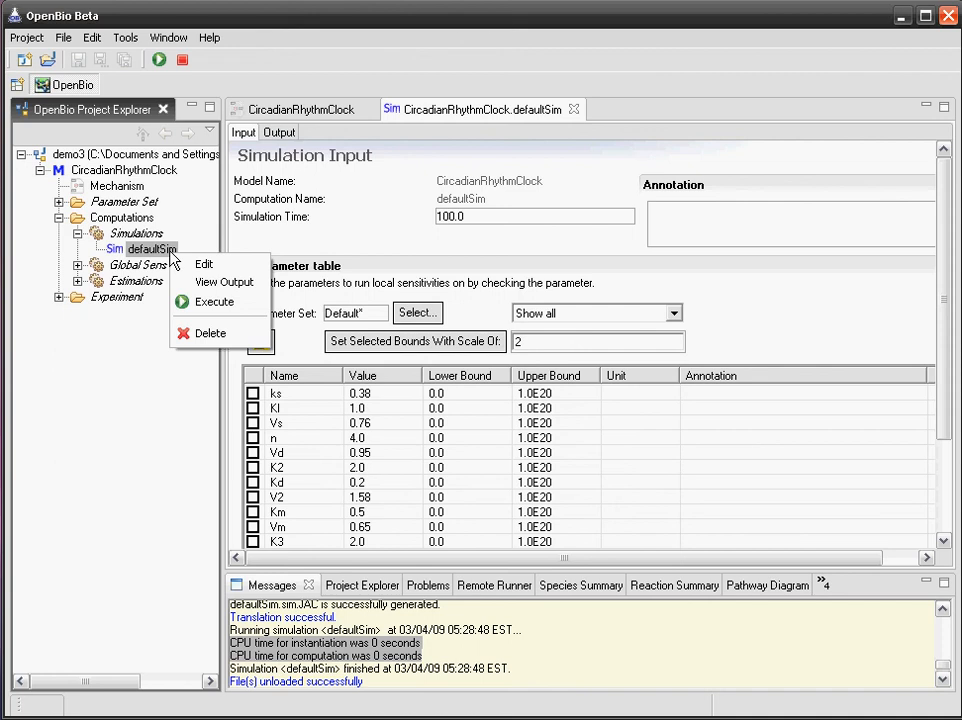
left_click(220, 282)
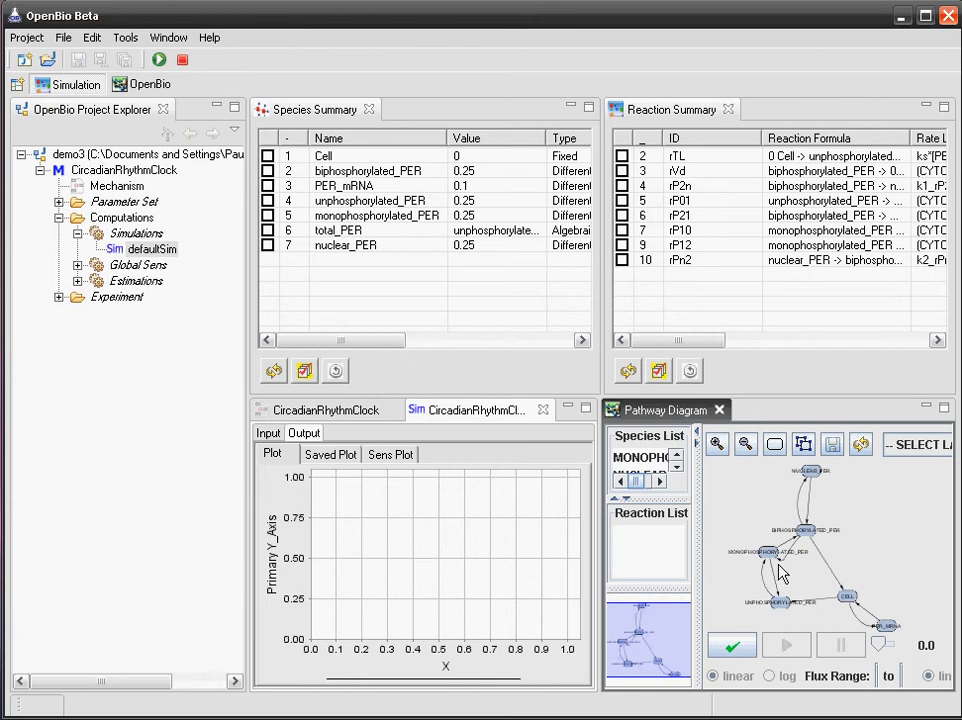
left_click(696, 441)
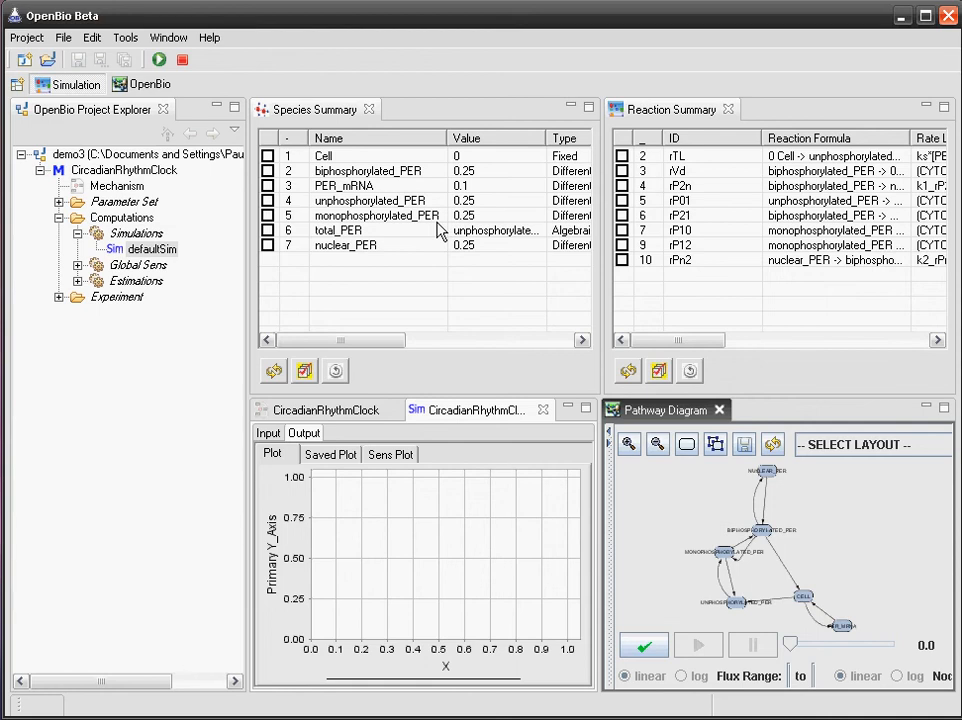
- Plot the simulation curves of biphosphorylated_PER, unphosphorylated_PER and monophosphorylated_PER
left_click(267, 171)
left_click(267, 200)
left_click(267, 215)
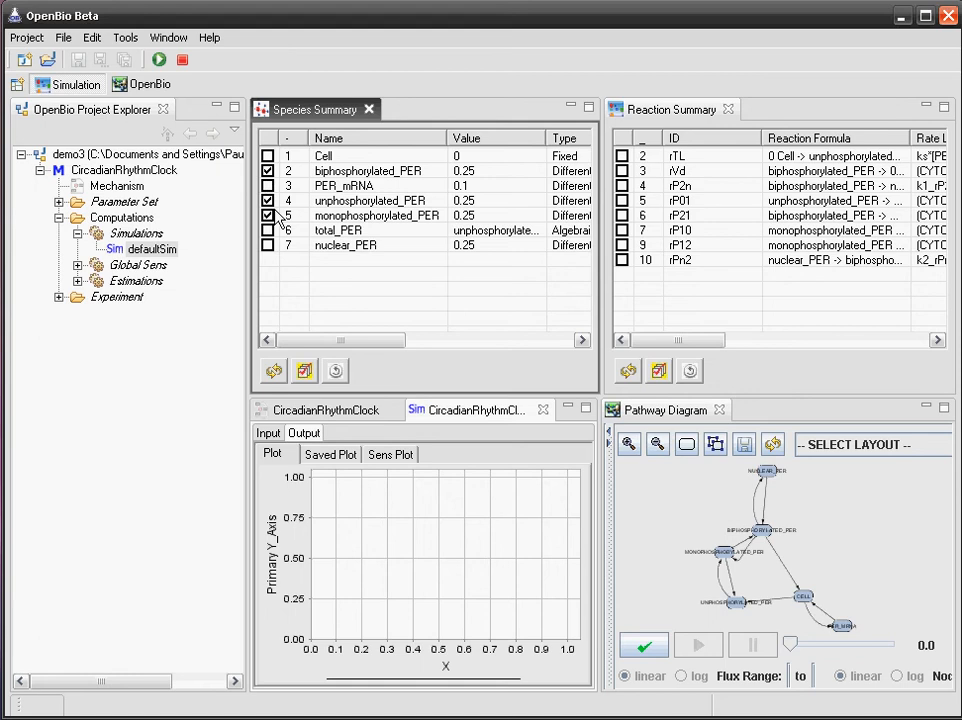
left_click(274, 372)
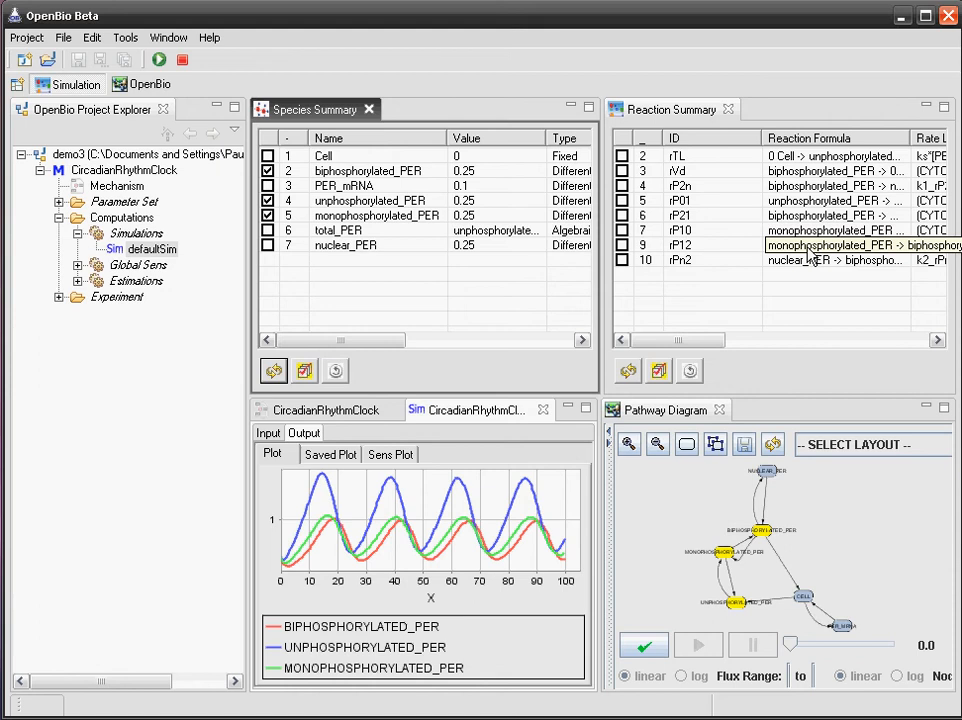
- Reduce the plot and reaction summary to the species biphosphorylated_PER only
left_click(267, 171)
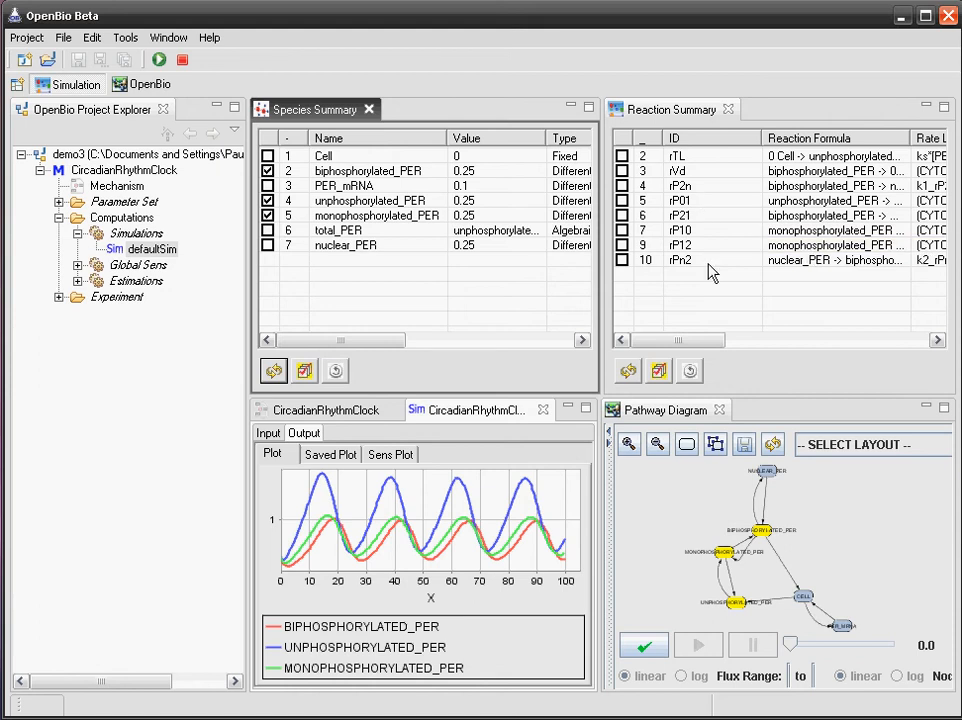
left_click(267, 200)
left_click(267, 215)
left_click(273, 371)
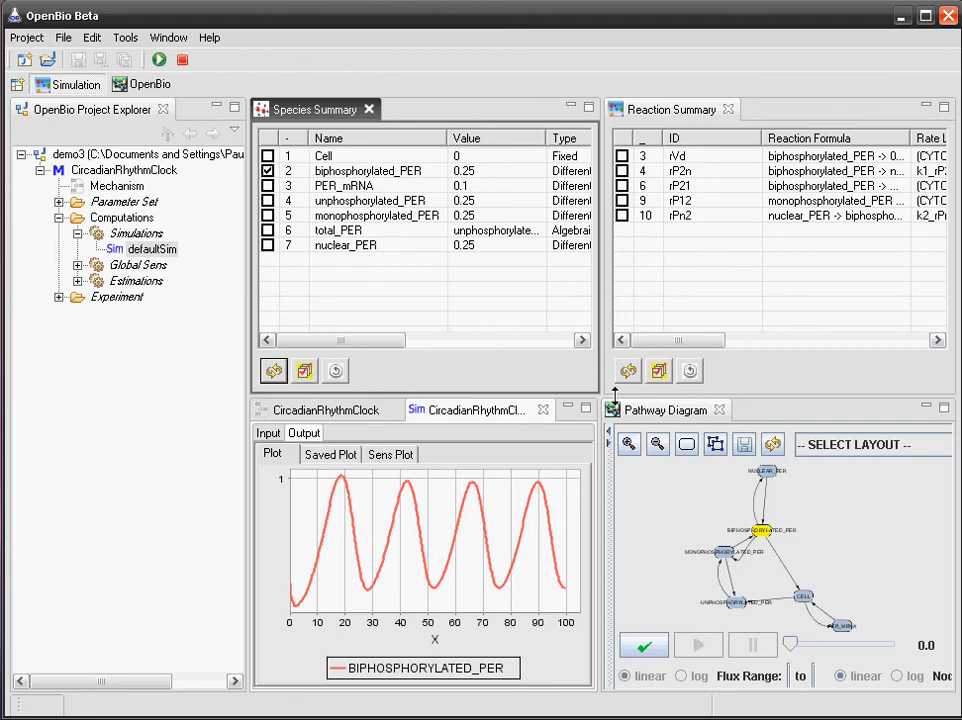
- Enlarge the pathway diagram pane in height and width, and fit the whole diagram inside it
left_click_drag(629, 392, 641, 286)
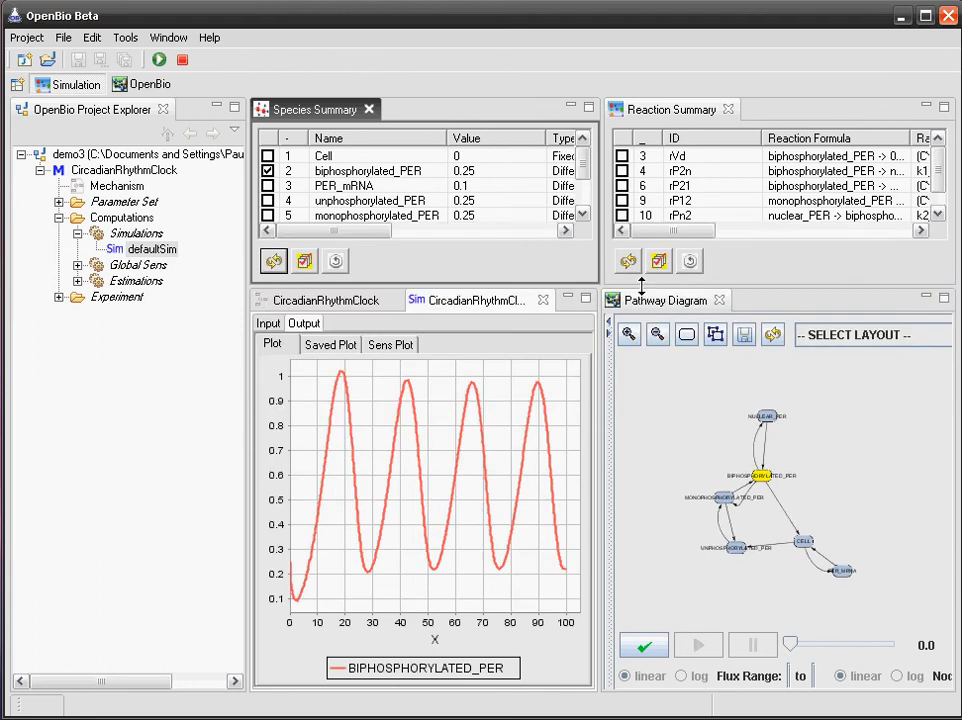
left_click_drag(600, 321, 540, 325)
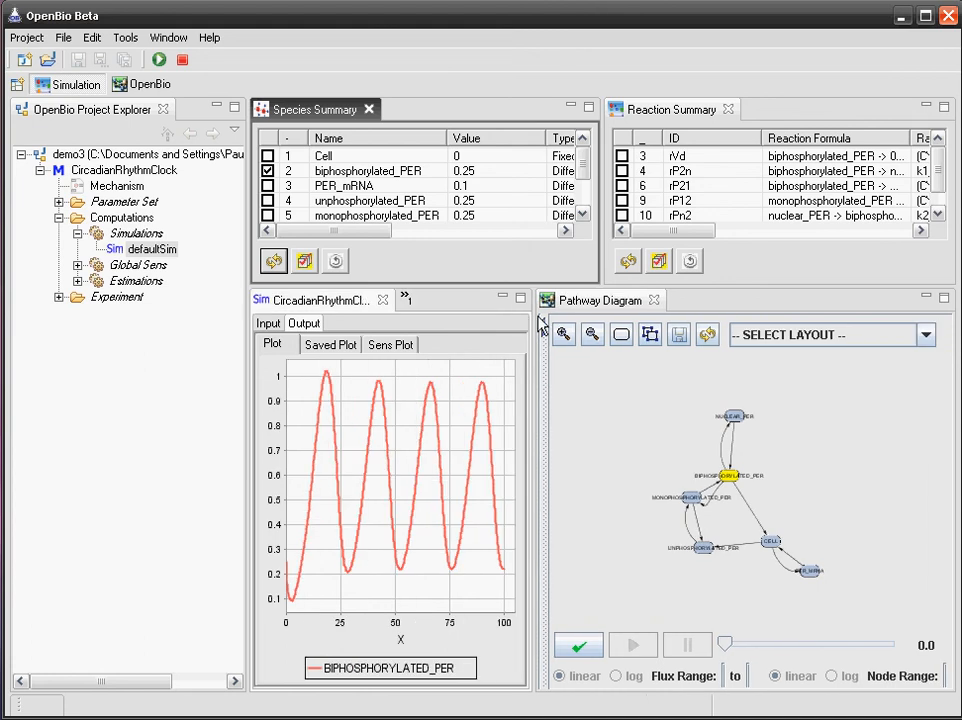
left_click(621, 335)
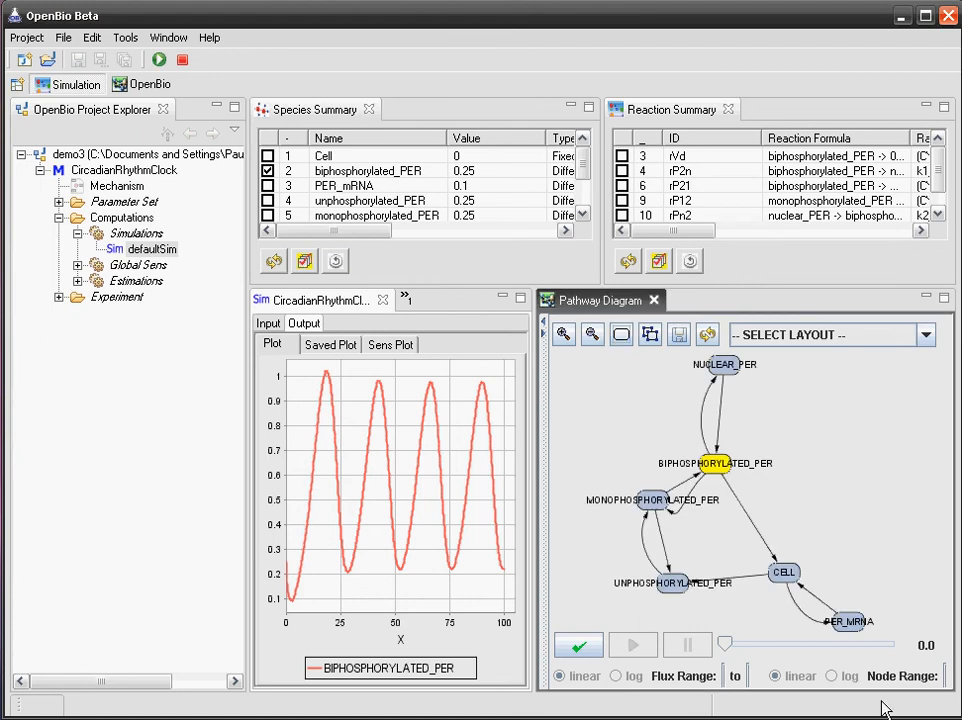
- Prepare the pathway diagram for animation, play the simulation animation repeatedly, and widen the plot pane beside it
left_click(578, 648)
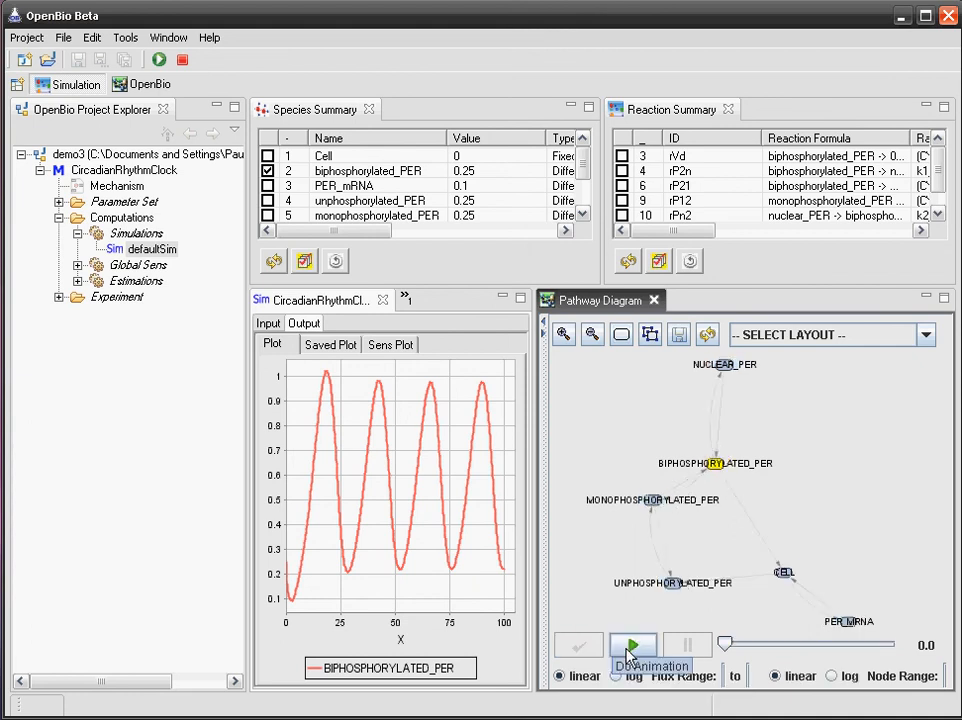
left_click(630, 648)
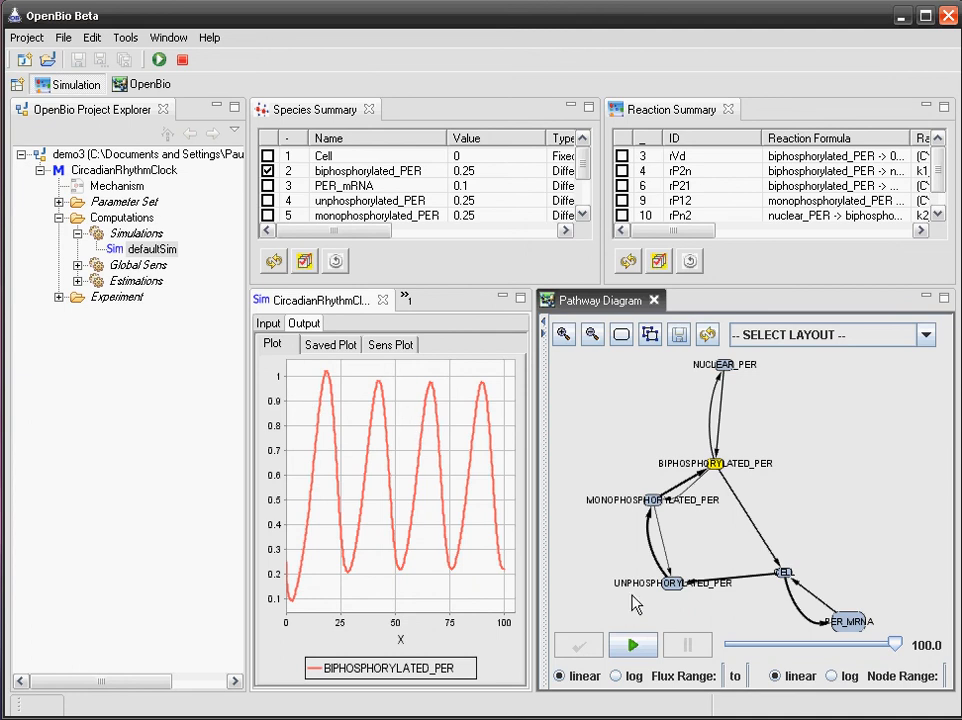
left_click(636, 647)
left_click(634, 647)
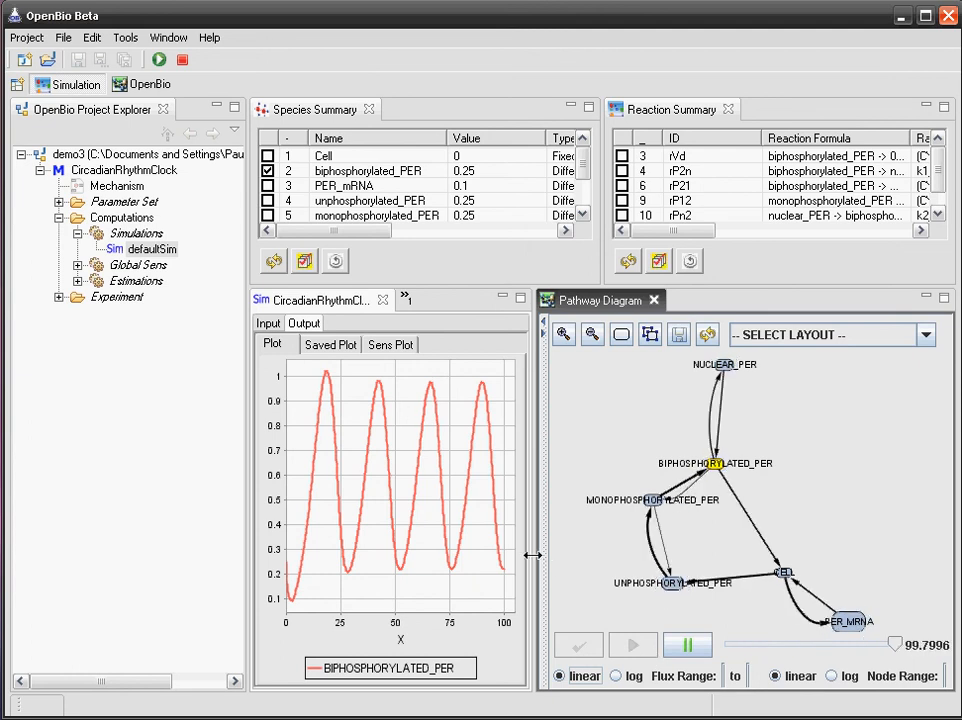
left_click_drag(531, 554, 607, 552)
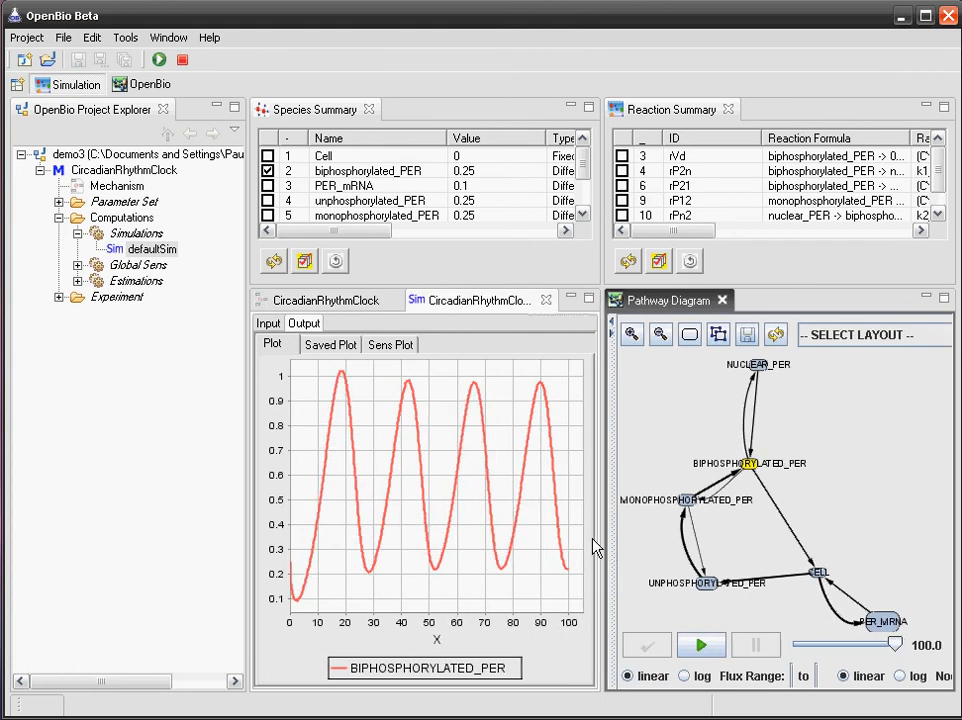